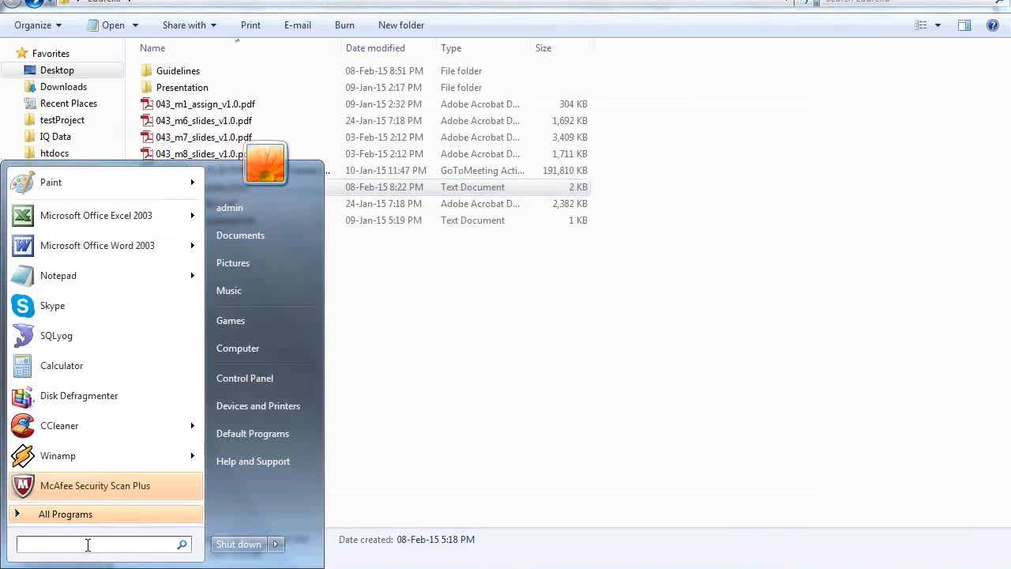
Start the MySQL client in the command prompt with mysql -u root -p and submit the password prompt.
{"action": "key", "text": "Escape"}
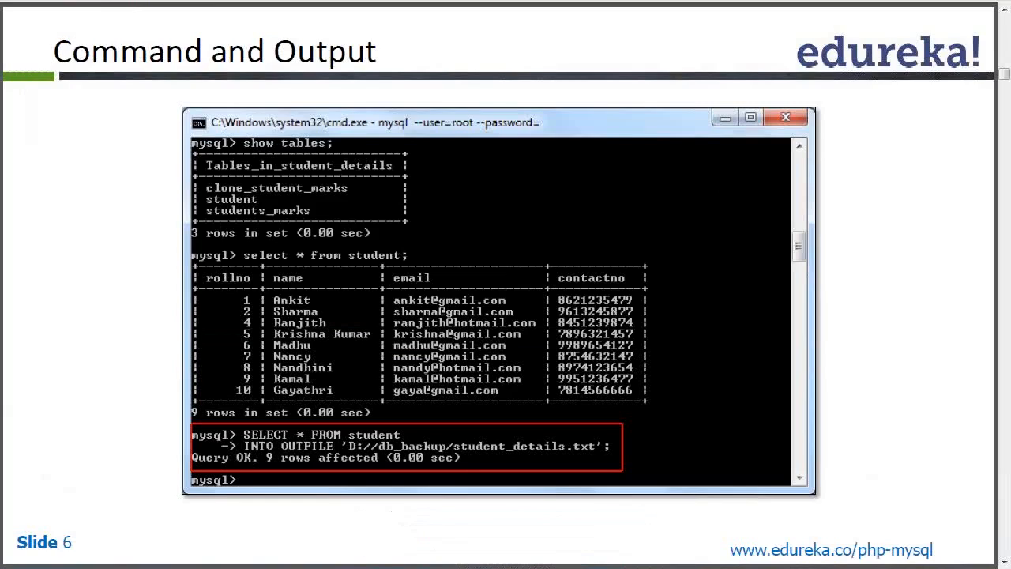
{"action": "key", "text": "alt+Tab"}
{"action": "type", "text": "mysql"}
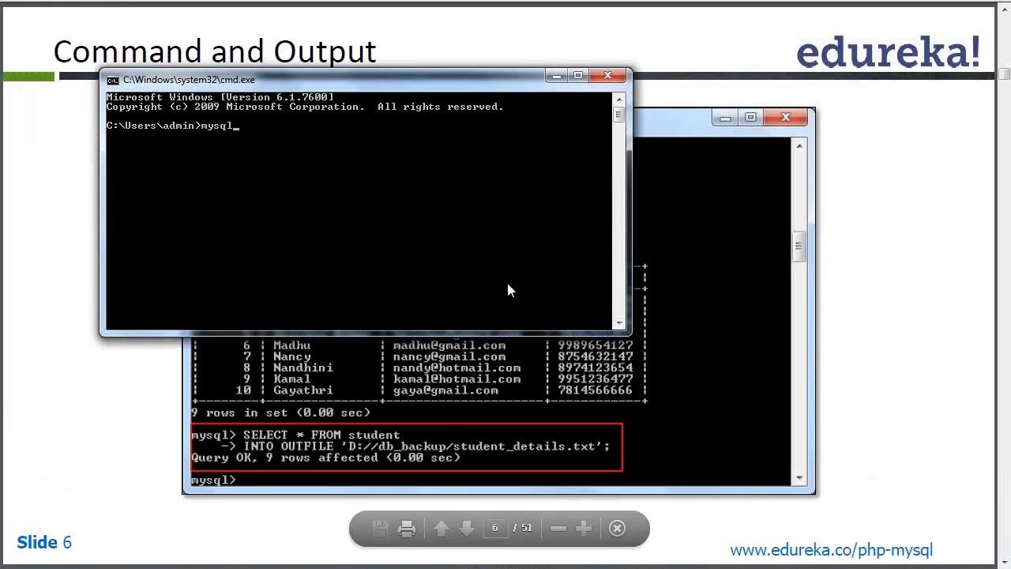
{"action": "type", "text": " -u"}
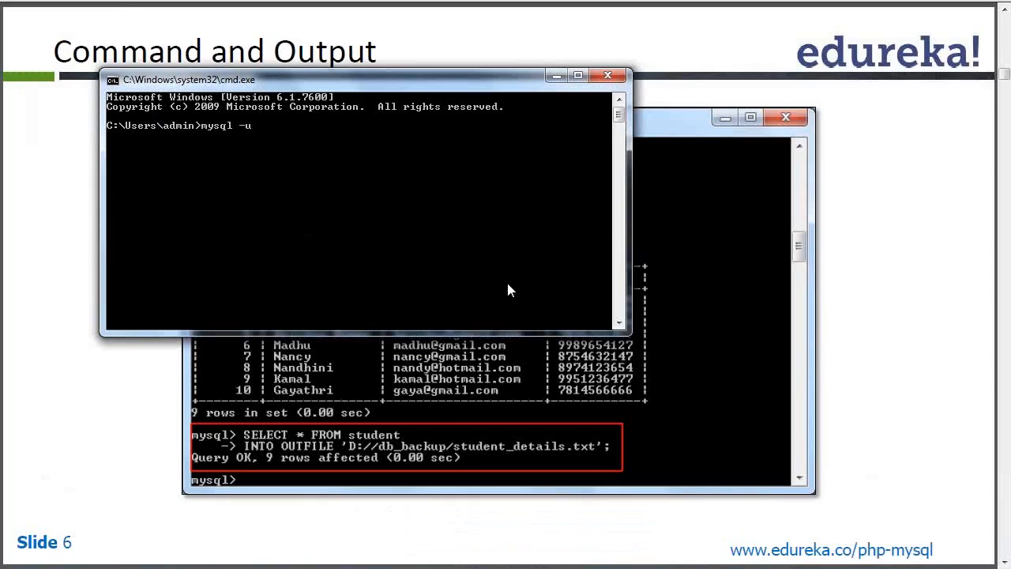
{"action": "type", "text": " root -p"}
{"action": "key", "text": "Return"}
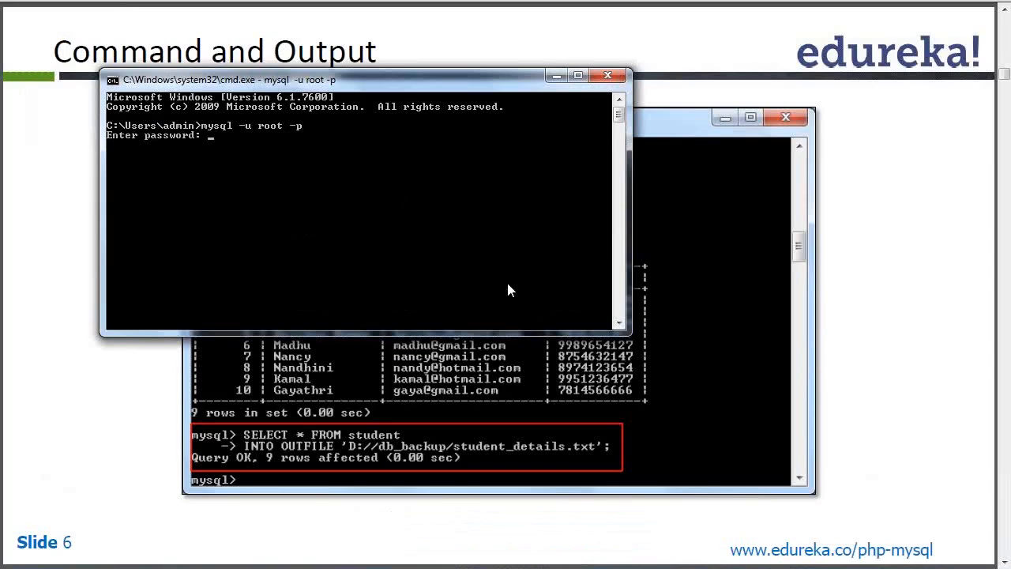
{"action": "key", "text": "Return"}
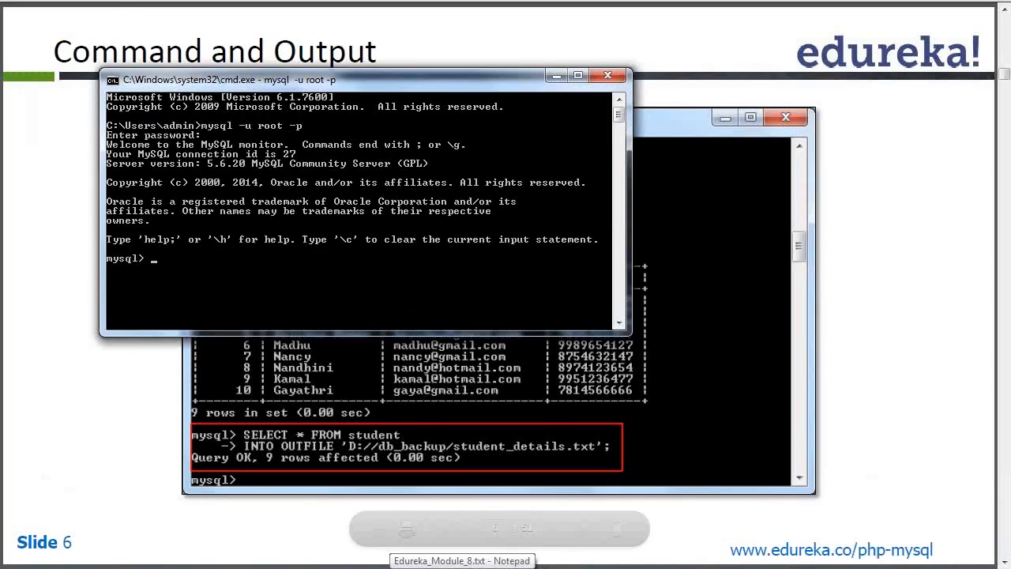
Copy the Slide 6 query exporting students_new to C:/Users/admin/Desktop/db_backup/students_backup.txt from Edureka_Module_8.txt in Notepad into the mysql prompt without running it.
{"action": "left_click", "coordinate": [462, 567]}
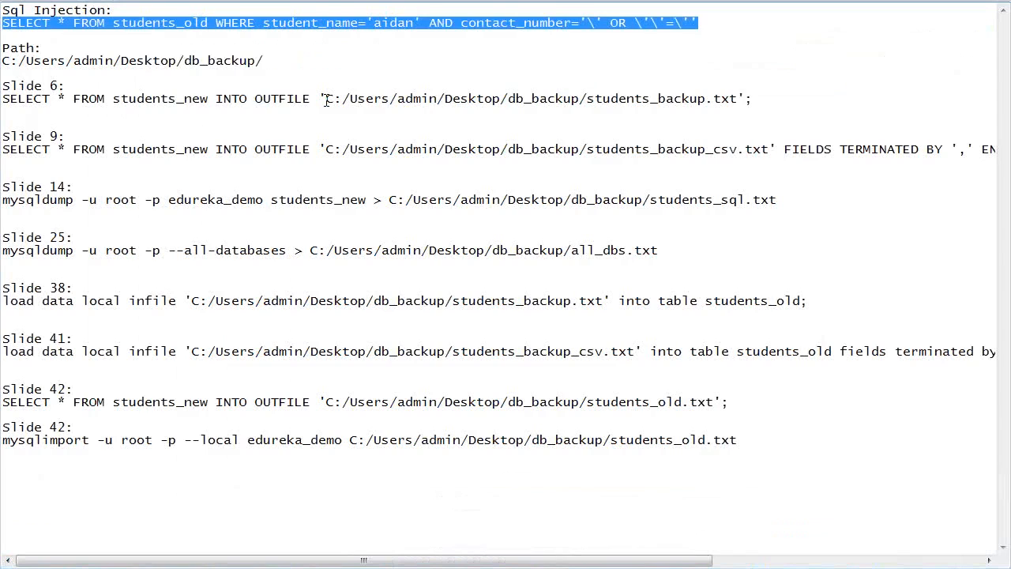
{"action": "triple_click", "coordinate": [394, 96]}
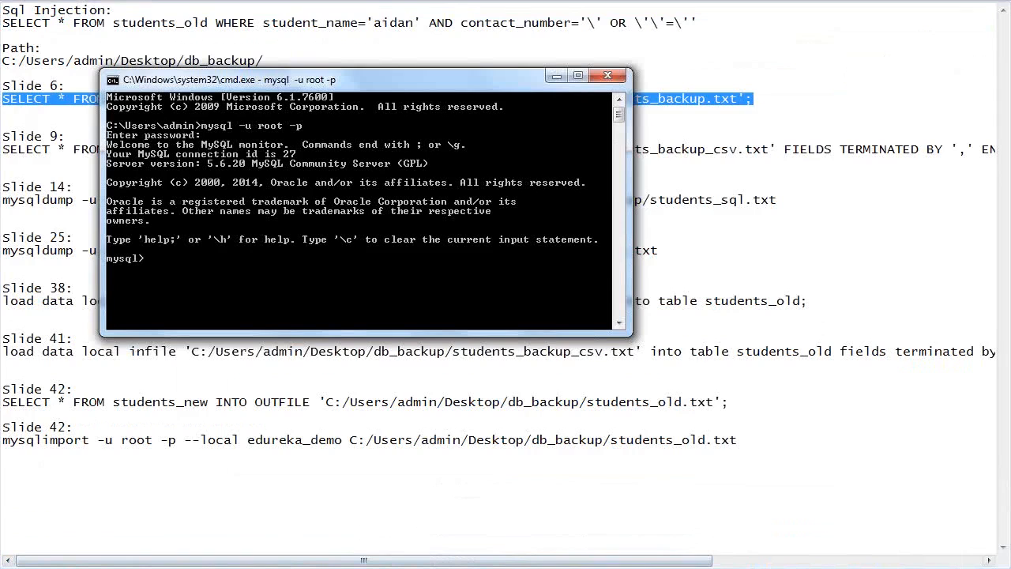
{"action": "left_click", "coordinate": [332, 316]}
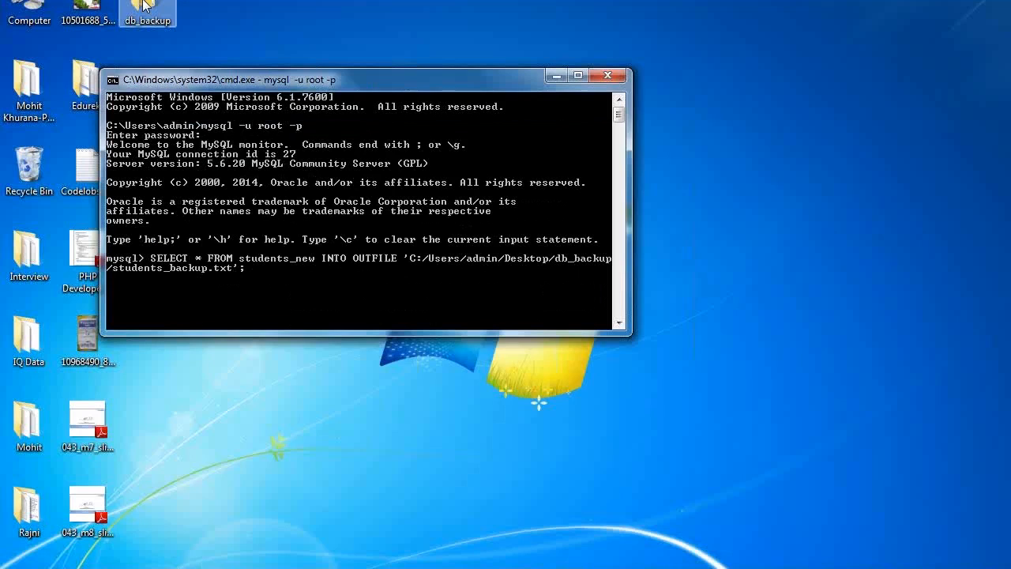
Open the db_backup folder on the desktop and place the command prompt window in front, clear of the folder's file list.
{"action": "double_click", "coordinate": [143, 7]}
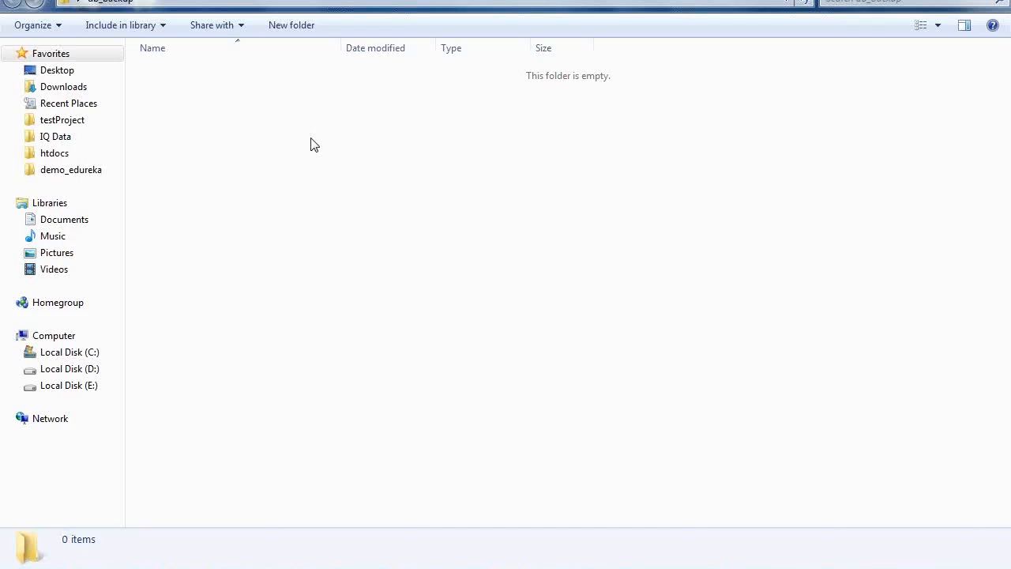
{"action": "key", "text": "alt+Tab"}
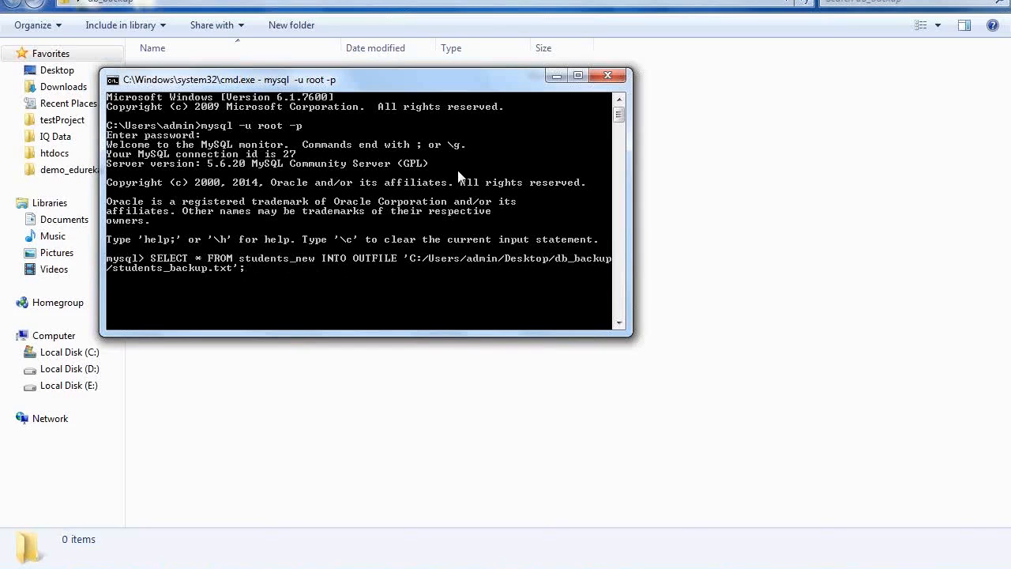
{"action": "left_click_drag", "start_coordinate": [457, 84], "coordinate": [455, 186]}
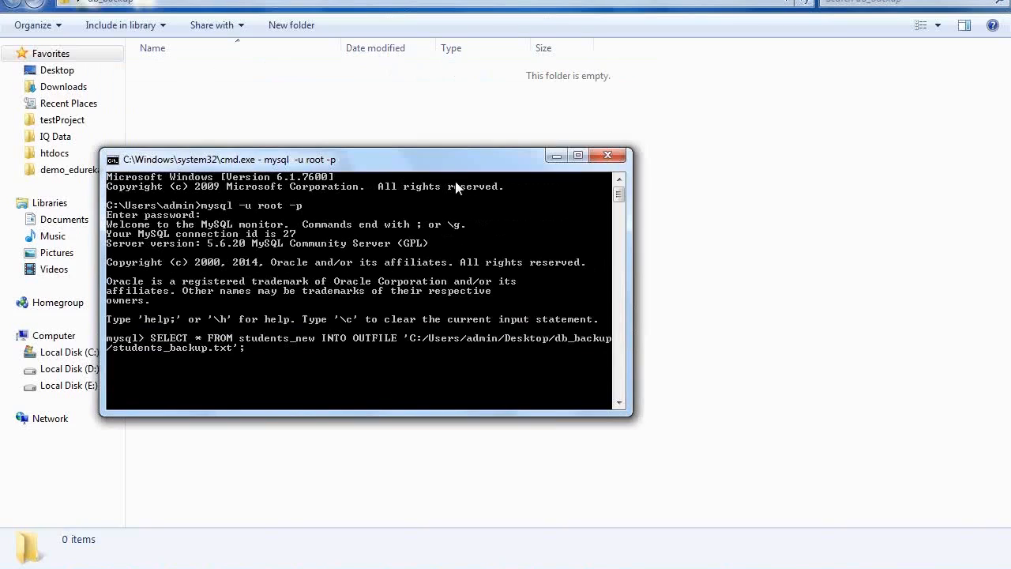
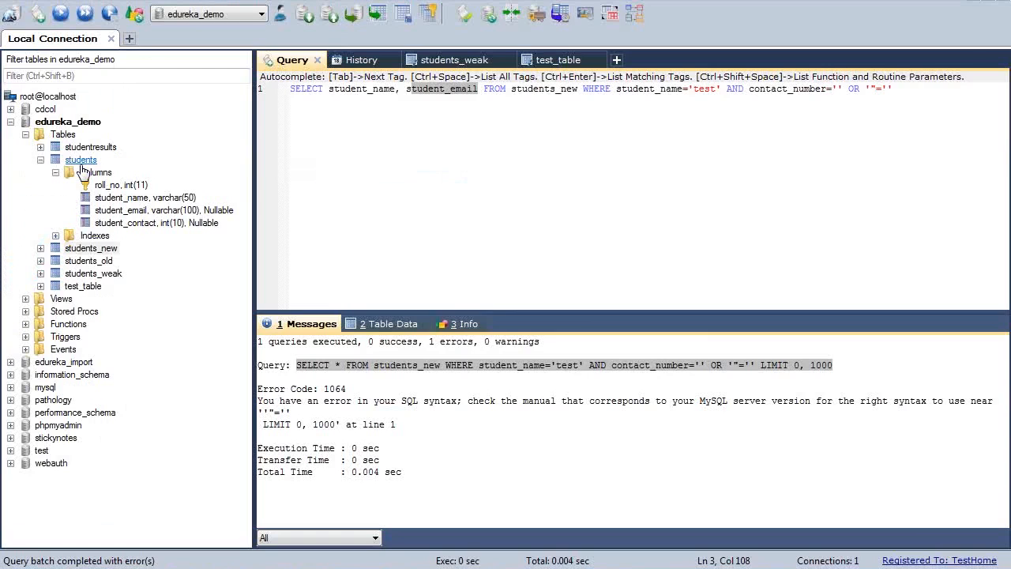
In SQLyog, collapse the students table in the edureka_demo database tree and expand the students_new table.
{"action": "double_click", "coordinate": [81, 163]}
{"action": "left_click", "coordinate": [94, 173]}
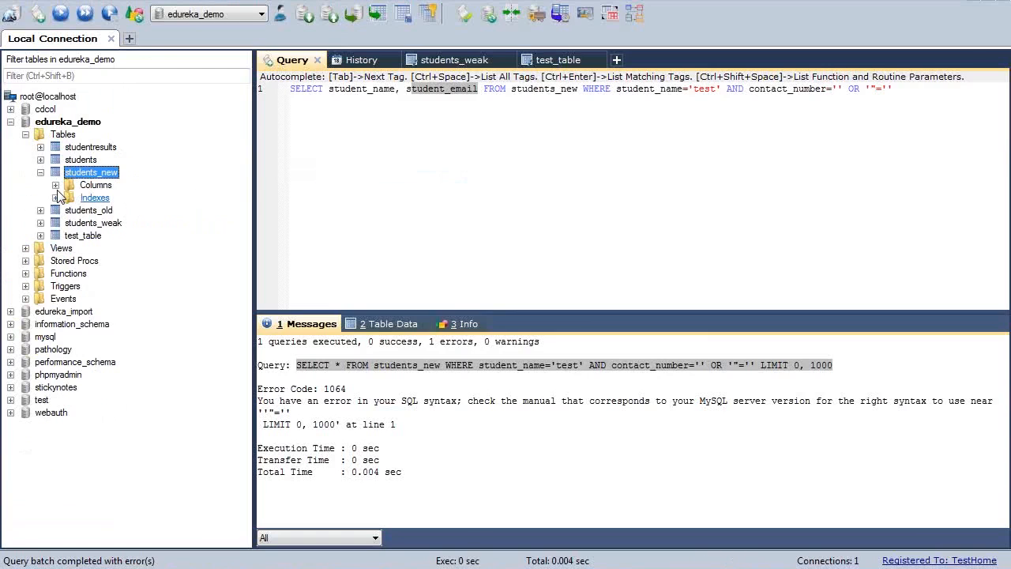
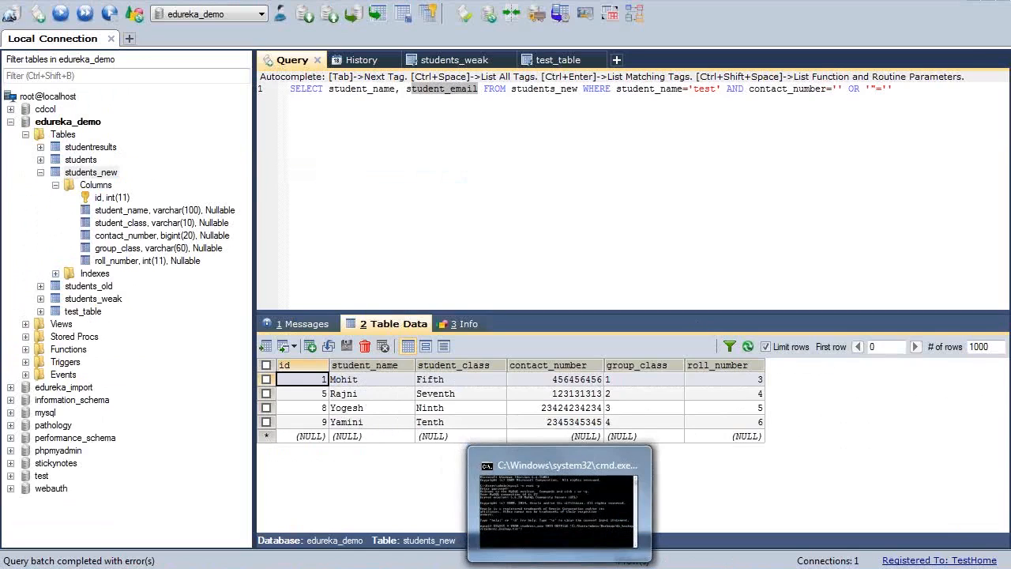
Switch to the MySQL command prompt and try to run the prepared SELECT INTO OUTFILE export of students_new.
{"action": "left_click", "coordinate": [559, 565]}
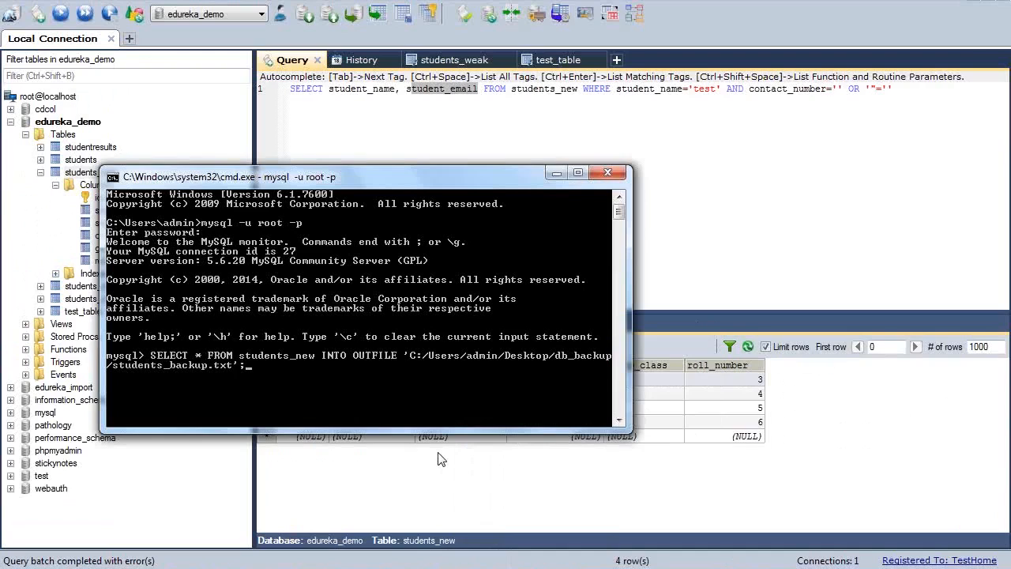
{"action": "key", "text": "Return"}
{"action": "key", "text": "Up"}
{"action": "key", "text": "BackSpace"}
{"action": "key", "text": "BackSpace"}
{"action": "key", "text": "BackSpace"}
{"action": "key", "text": "BackSpace"}
{"action": "key", "text": "BackSpace"}
{"action": "key", "text": "BackSpace"}
{"action": "key", "text": "BackSpace"}
{"action": "key", "text": "BackSpace"}
{"action": "key", "text": "BackSpace"}
{"action": "key", "text": "BackSpace"}
{"action": "key", "text": "BackSpace"}
{"action": "key", "text": "BackSpace"}
{"action": "key", "text": "BackSpace"}
{"action": "key", "text": "BackSpace"}
{"action": "key", "text": "BackSpace"}
{"action": "key", "text": "BackSpace"}
{"action": "key", "text": "BackSpace"}
{"action": "key", "text": "BackSpace"}
{"action": "key", "text": "BackSpace"}
{"action": "key", "text": "BackSpace"}
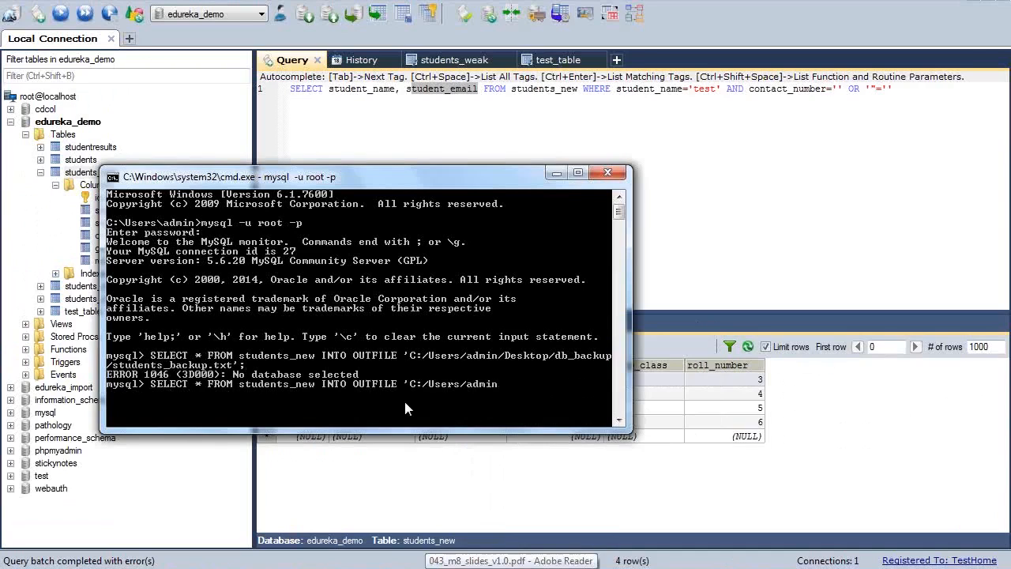
{"action": "key", "text": "BackSpace"}
{"action": "key", "text": "BackSpace"}
{"action": "key", "text": "BackSpace"}
{"action": "key", "text": "BackSpace"}
{"action": "key", "text": "BackSpace"}
{"action": "key", "text": "BackSpace"}
{"action": "key", "text": "BackSpace"}
{"action": "key", "text": "BackSpace"}
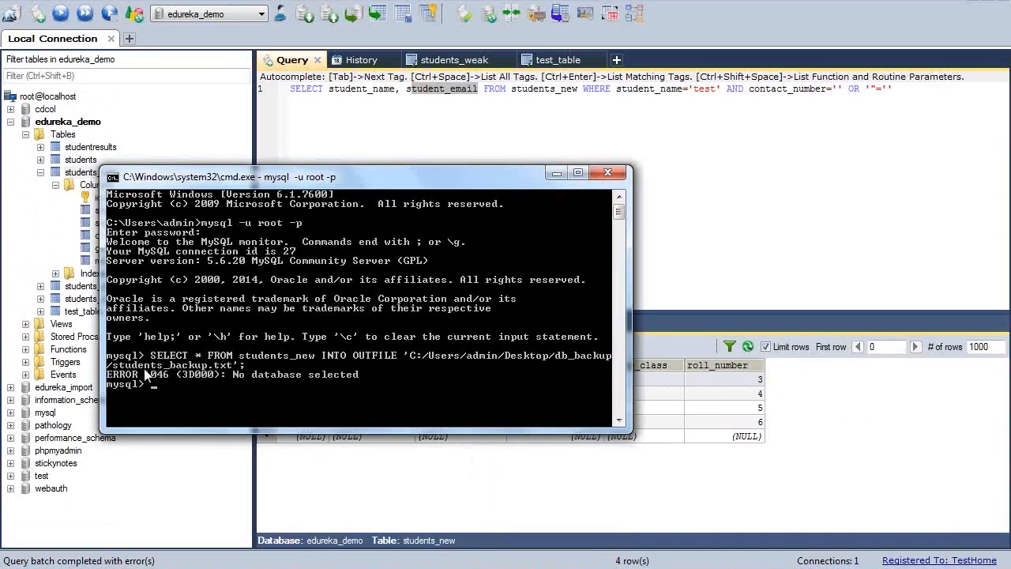
Make edureka_demo the active database with the use command at the MySQL prompt.
{"action": "type", "text": "use edureka_demo"}
{"action": "key", "text": "Return"}
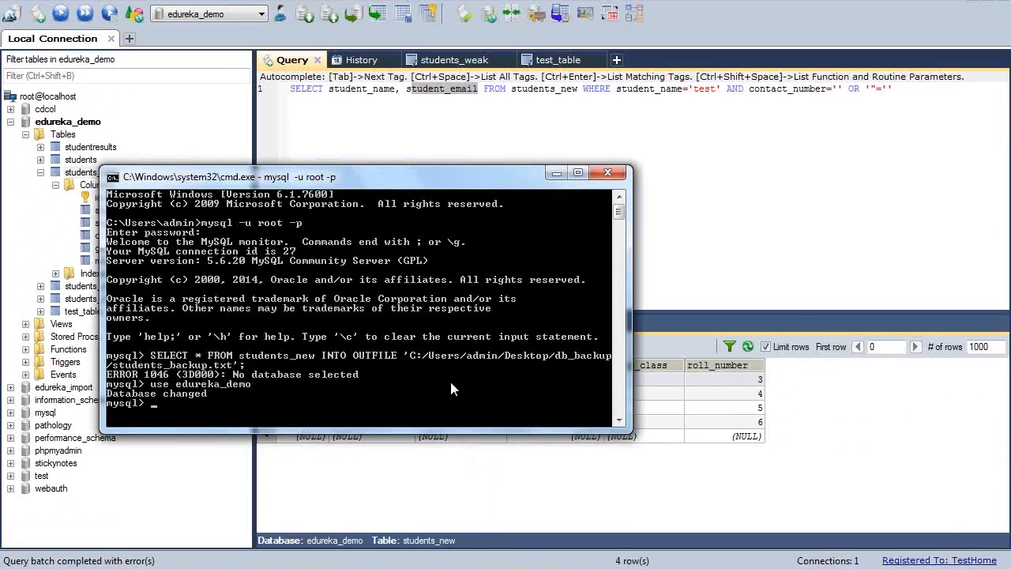
Rerun the earlier query exporting all students_new rows to C:/Users/admin/Desktop/db_backup/students_backup.txt.
{"action": "key", "text": "Up"}
{"action": "key", "text": "Up"}
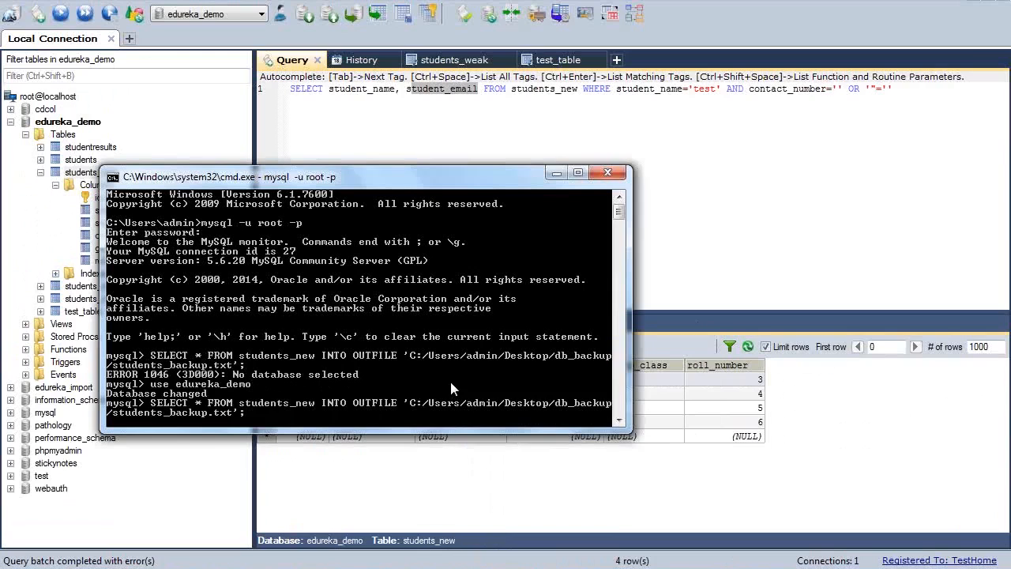
{"action": "key", "text": "Return"}
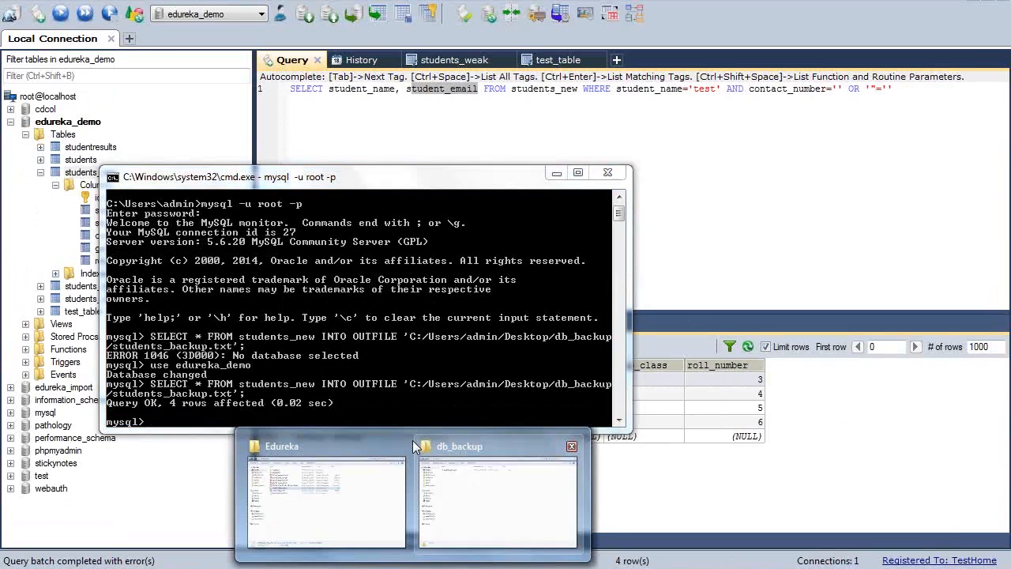
Switch to the db_backup folder window and permanently delete students_backup.txt.
{"action": "left_click", "coordinate": [412, 440]}
{"action": "left_click", "coordinate": [218, 80]}
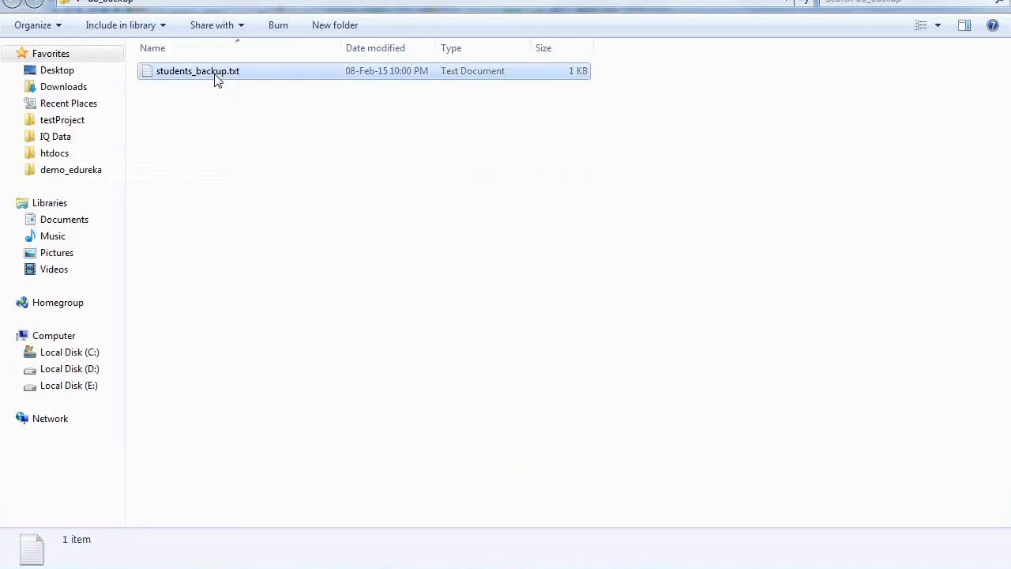
{"action": "key", "text": "shift+Delete"}
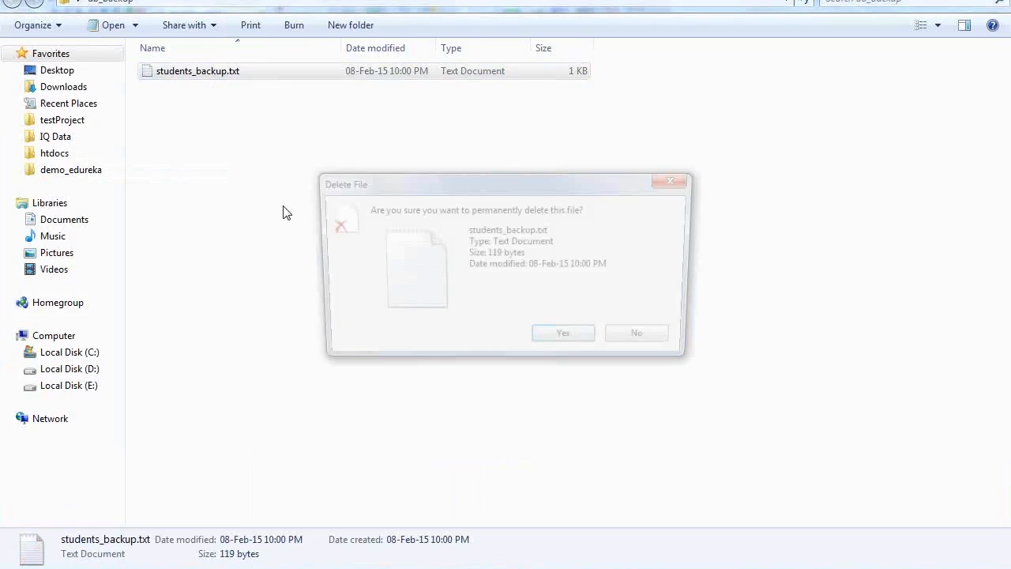
{"action": "key", "text": "Return"}
Place the MySQL command prompt below the db_backup file list and rerun the students_new export to students_backup.txt.
{"action": "mouse_move", "coordinate": [511, 568]}
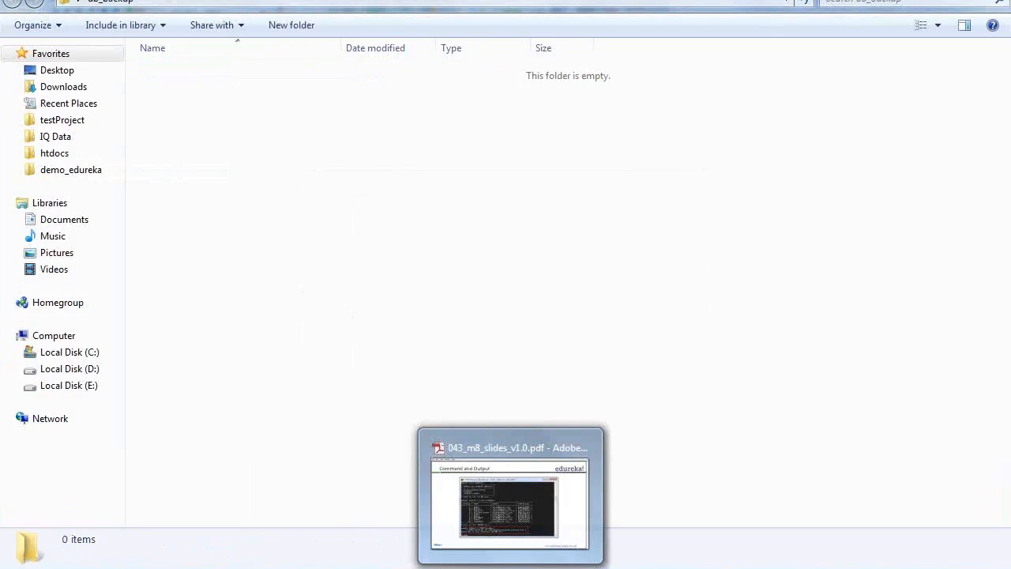
{"action": "left_click", "coordinate": [558, 567]}
{"action": "left_click_drag", "start_coordinate": [405, 172], "coordinate": [404, 238]}
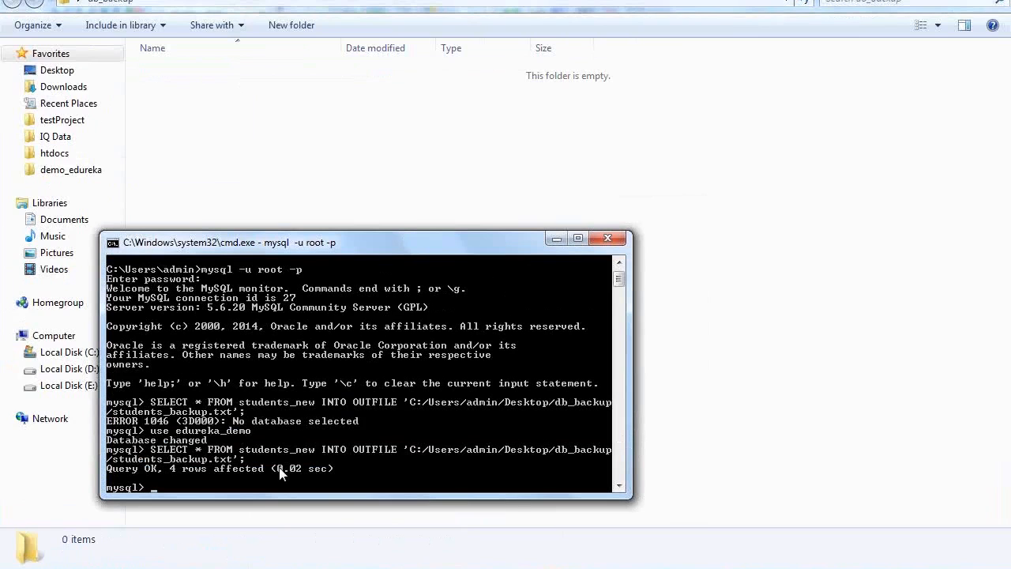
{"action": "key", "text": "Up"}
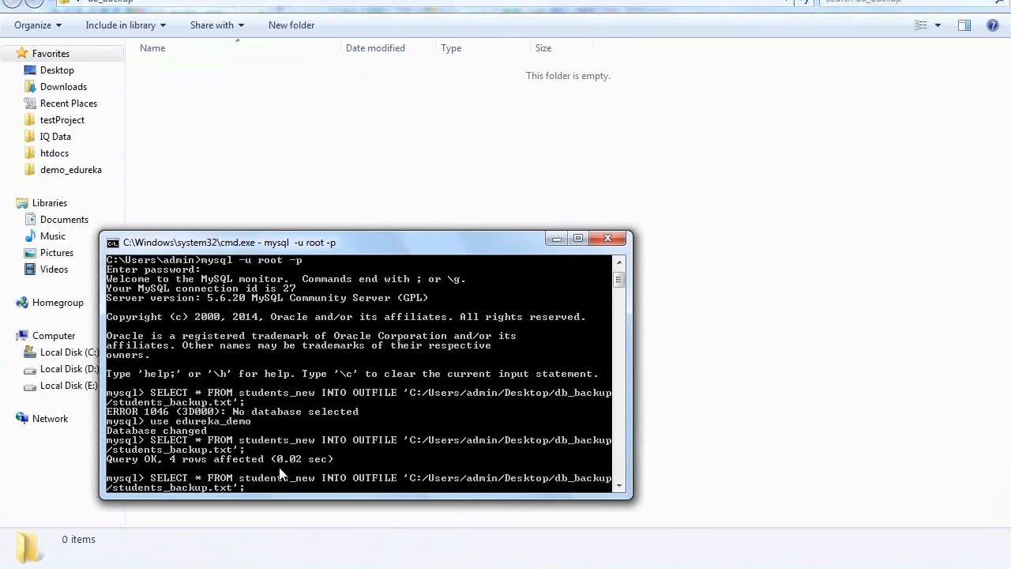
{"action": "key", "text": "Return"}
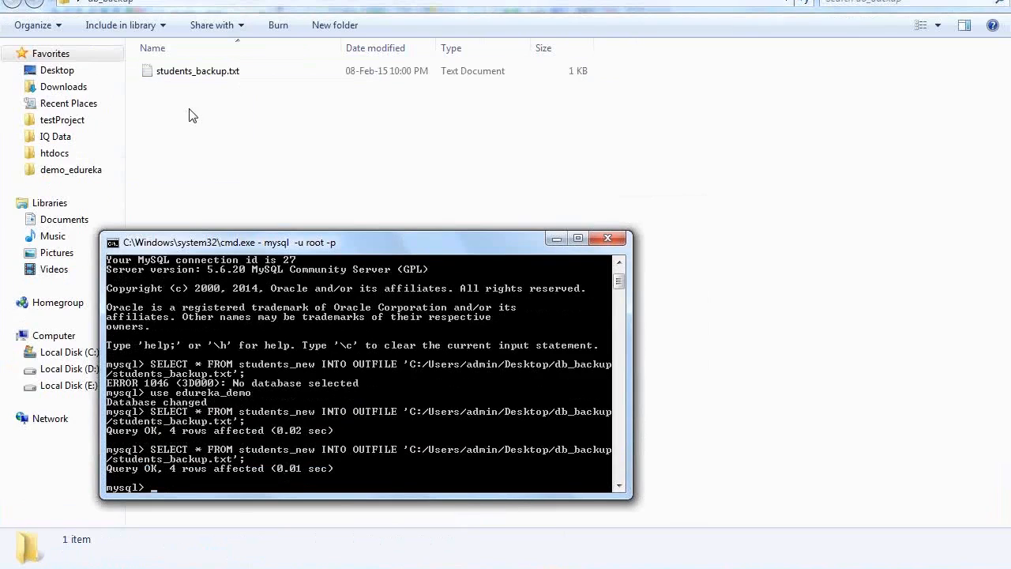
Open students_backup.txt in a maximized Notepad window, examine the exported student rows along the whole line, and close the file.
{"action": "double_click", "coordinate": [207, 73]}
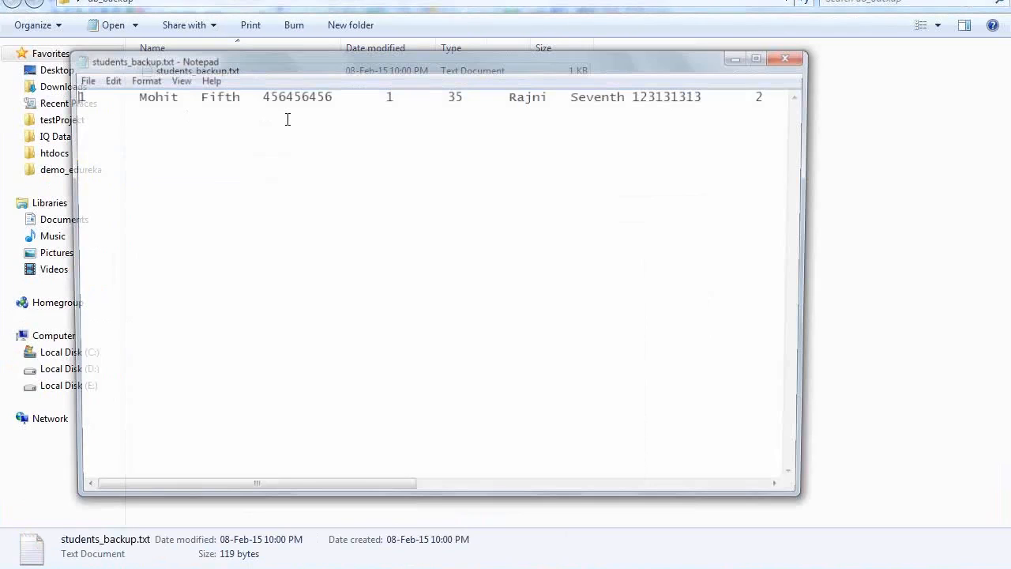
{"action": "double_click", "coordinate": [474, 61]}
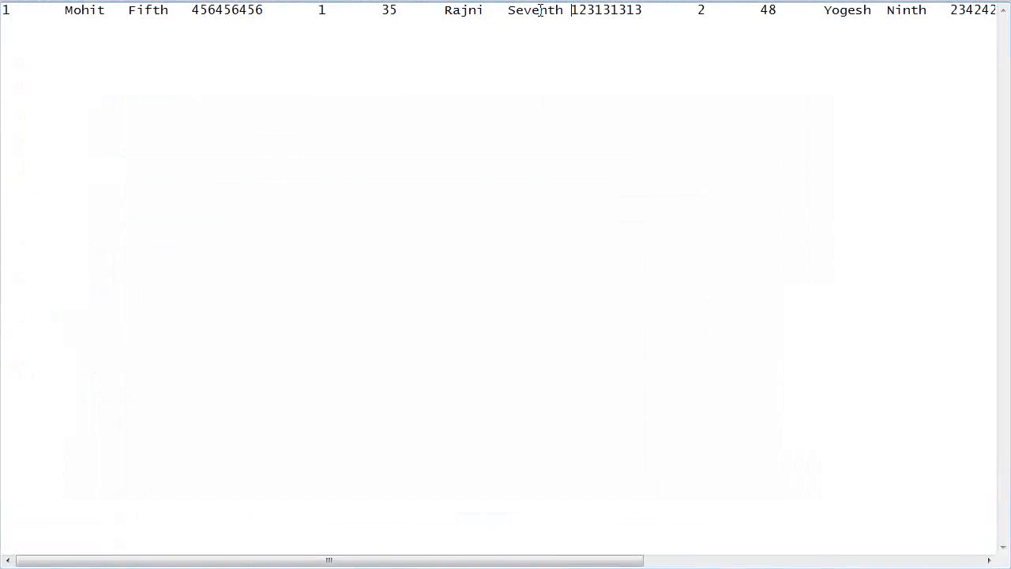
{"action": "key", "text": "ctrl+Right"}
{"action": "key", "text": "ctrl+Right"}
{"action": "key", "text": "ctrl+Right"}
{"action": "key", "text": "ctrl+Right"}
{"action": "key", "text": "ctrl+Right"}
{"action": "key", "text": "ctrl+Right"}
{"action": "key", "text": "ctrl+Right"}
{"action": "key", "text": "ctrl+Right"}
{"action": "key", "text": "ctrl+Right"}
{"action": "key", "text": "Left"}
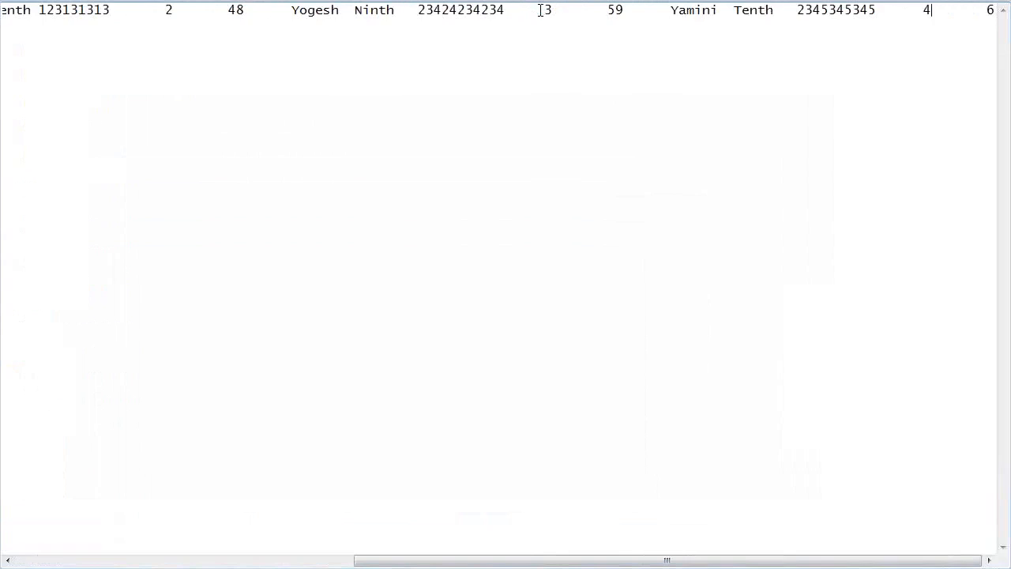
{"action": "key", "text": "Home"}
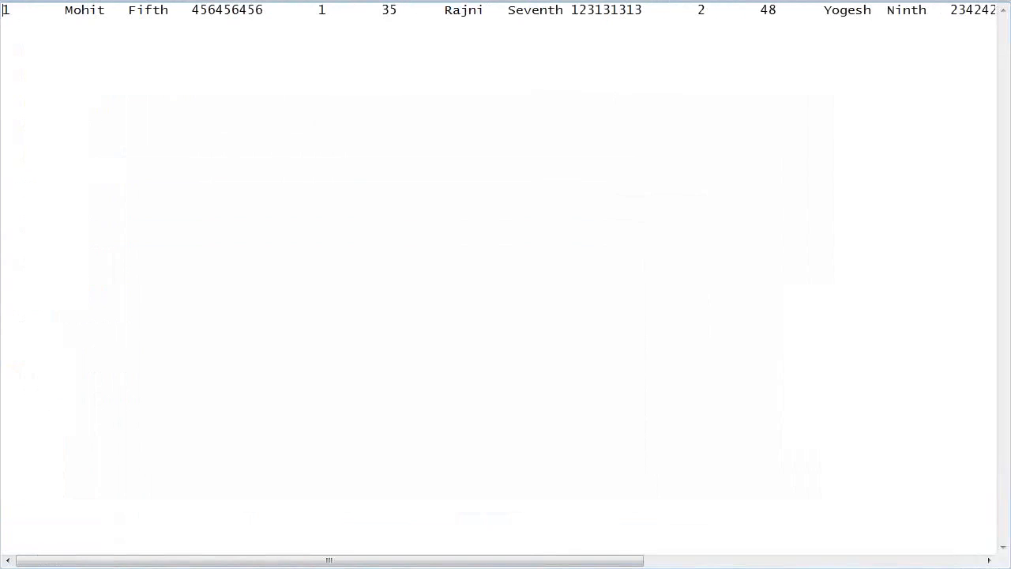
{"action": "left_click", "coordinate": [997, 4]}
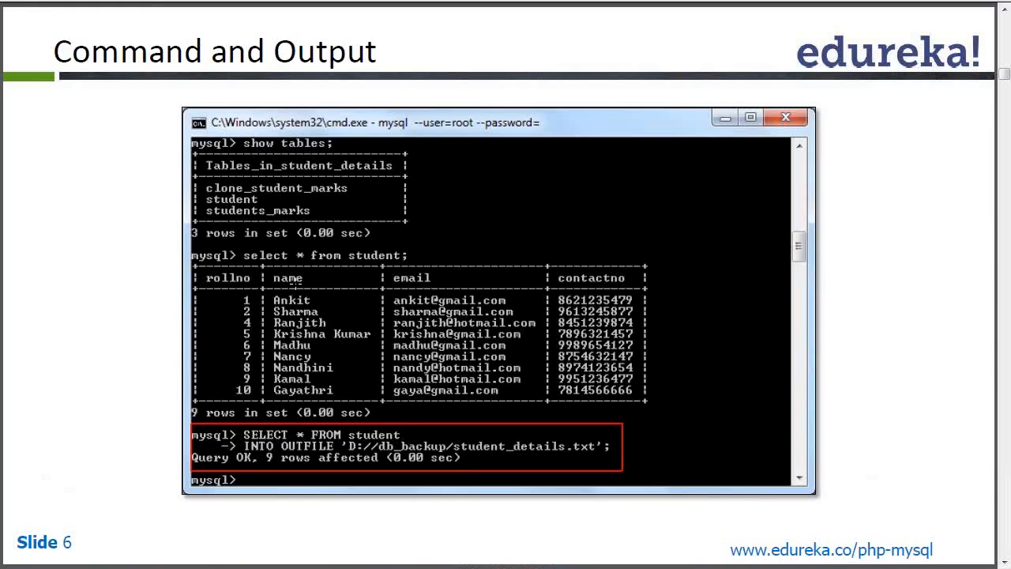
Switch from the slides back to the MySQL command prompt.
{"action": "key", "text": "alt+Tab"}
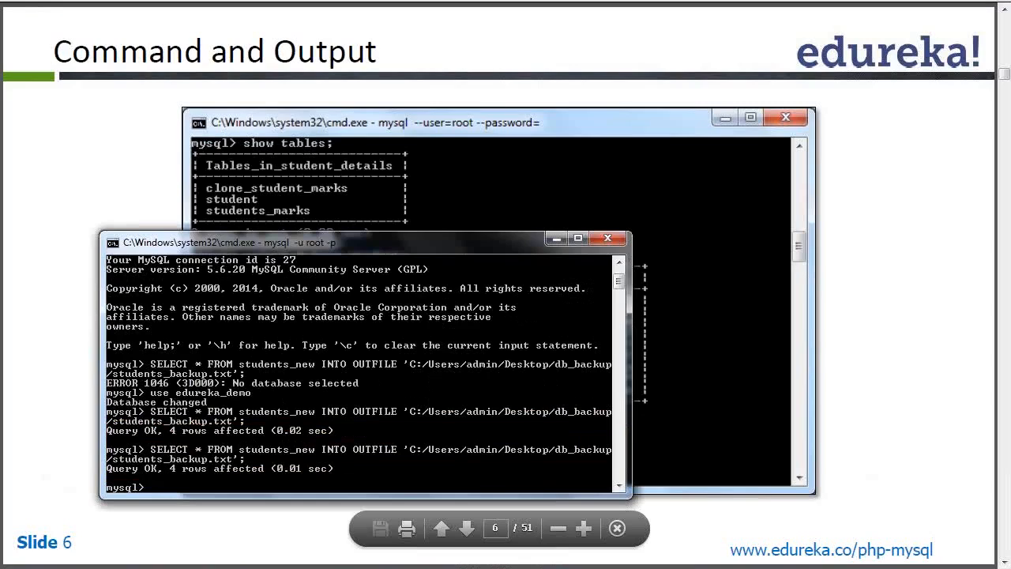